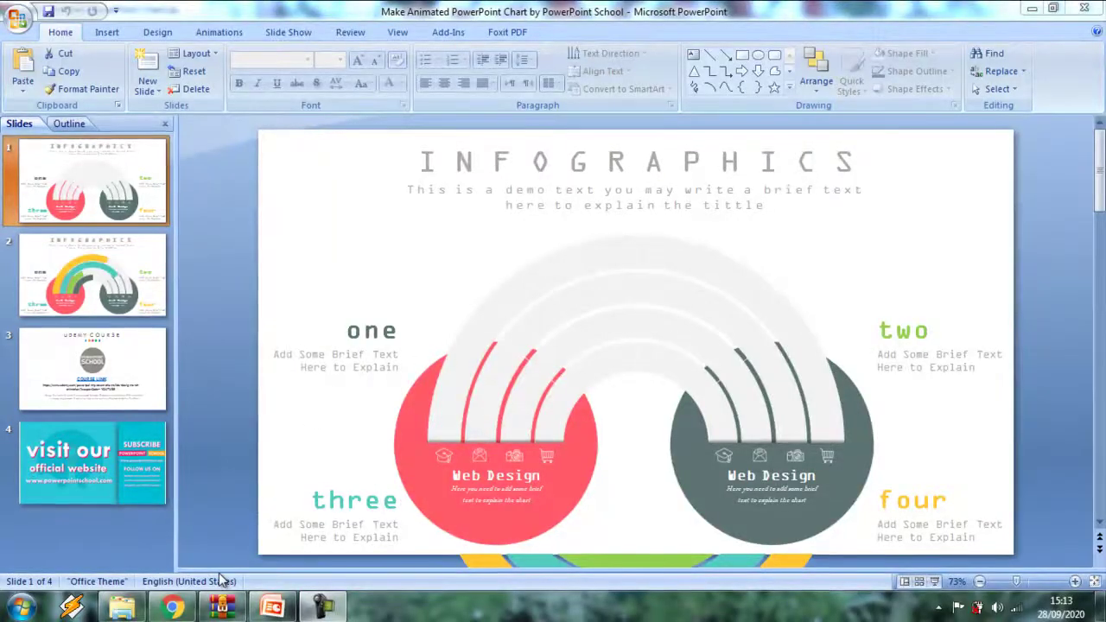
# Switch from the four-slide infographic deck in PowerPoint to a new Google Chrome tab
pyautogui.moveTo(172, 609)
pyautogui.click(187, 608)
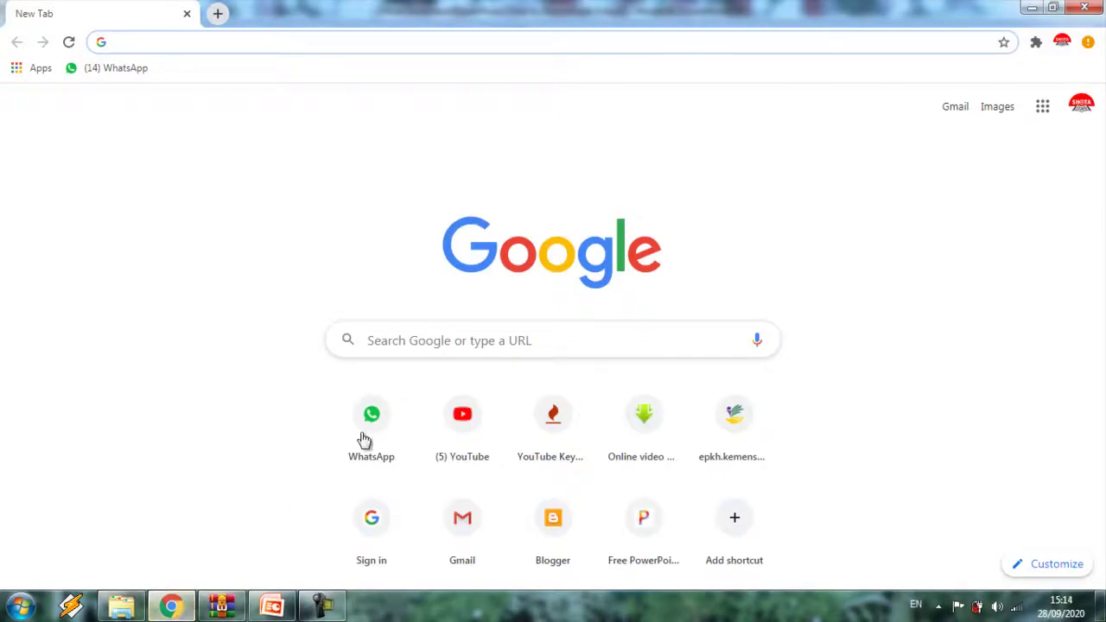
# Search Google for 'powerpoint school' and open the powerpointschool.com result
pyautogui.click(387, 342)
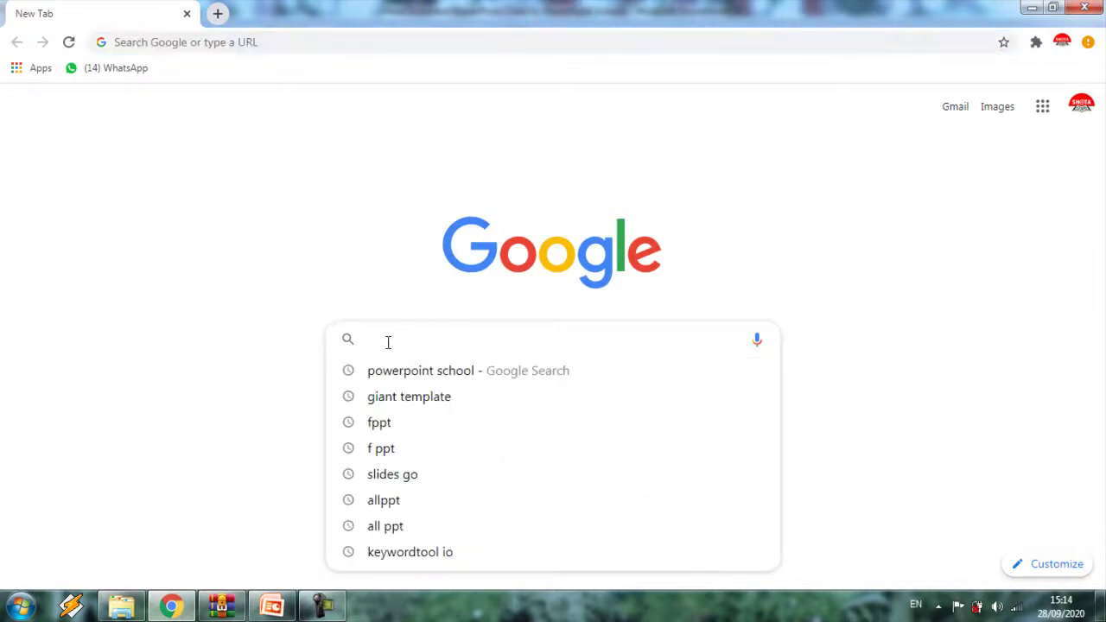
pyautogui.write('powerpoint school')
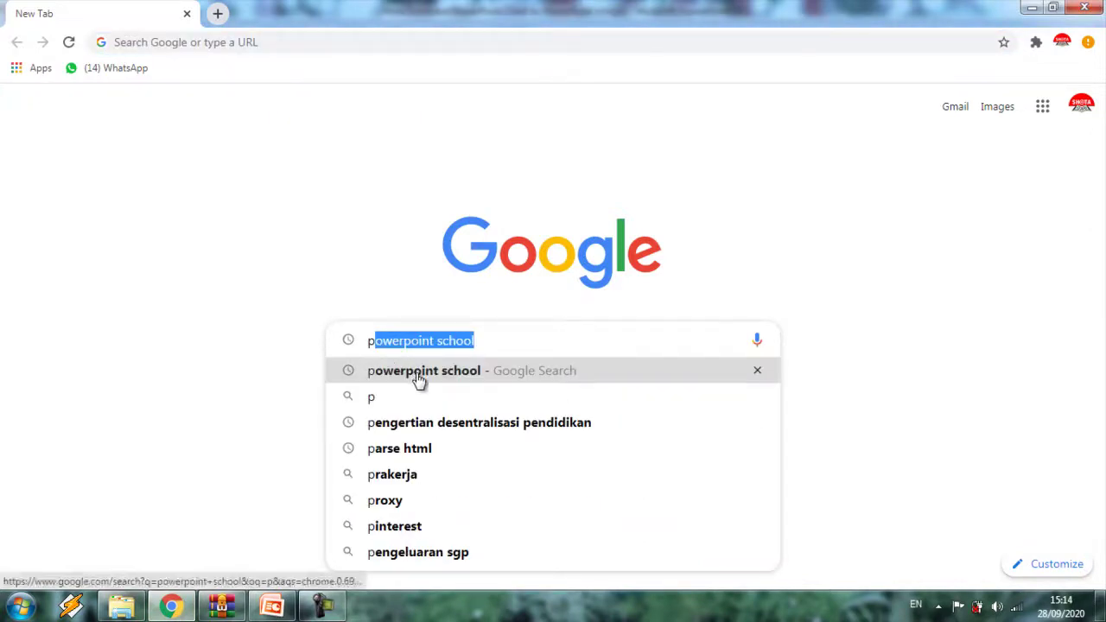
pyautogui.click(418, 372)
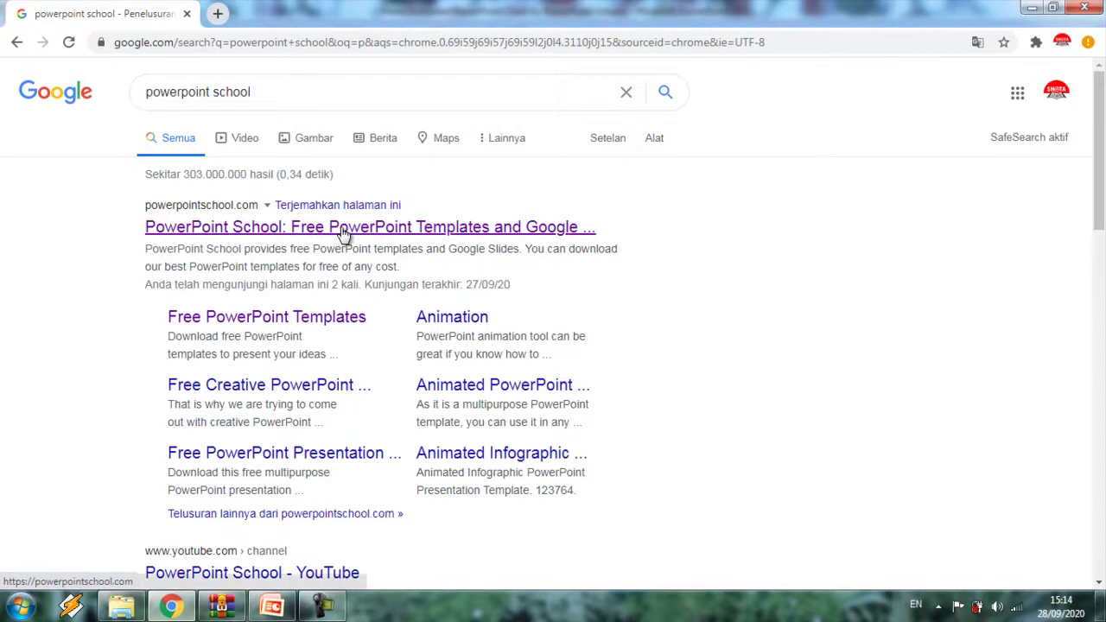
pyautogui.click(344, 228)
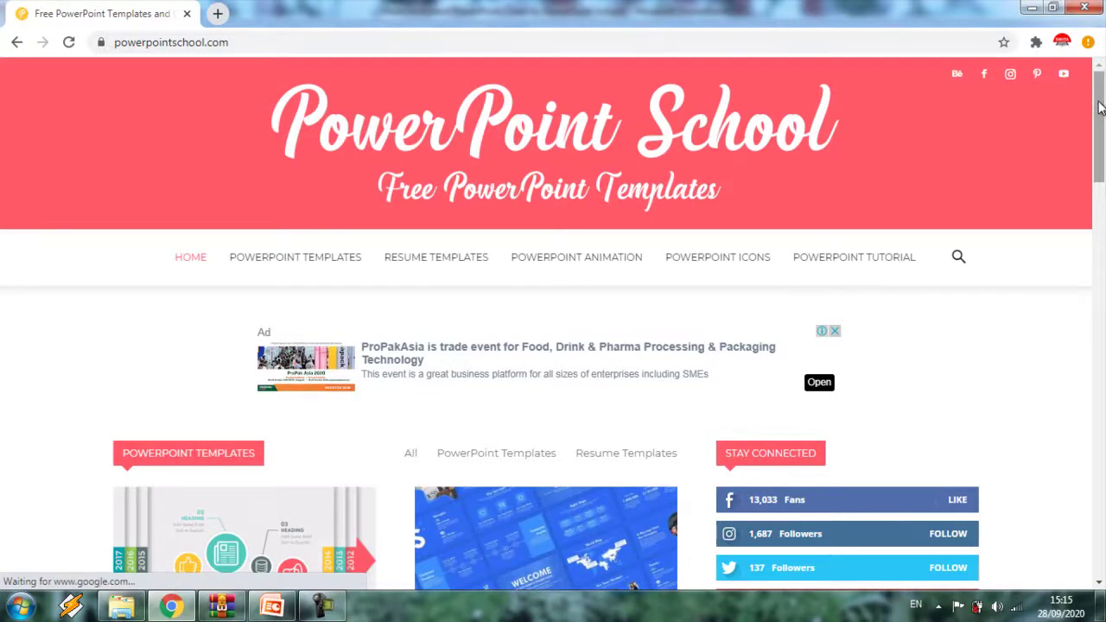
# Load more templates and scroll to the Animated PowerPoint Chart Template under PowerPoint Animation Templates
pyautogui.moveTo(1100, 105); pyautogui.dragTo(1100, 392)
pyautogui.scroll(-4, 484, 251)
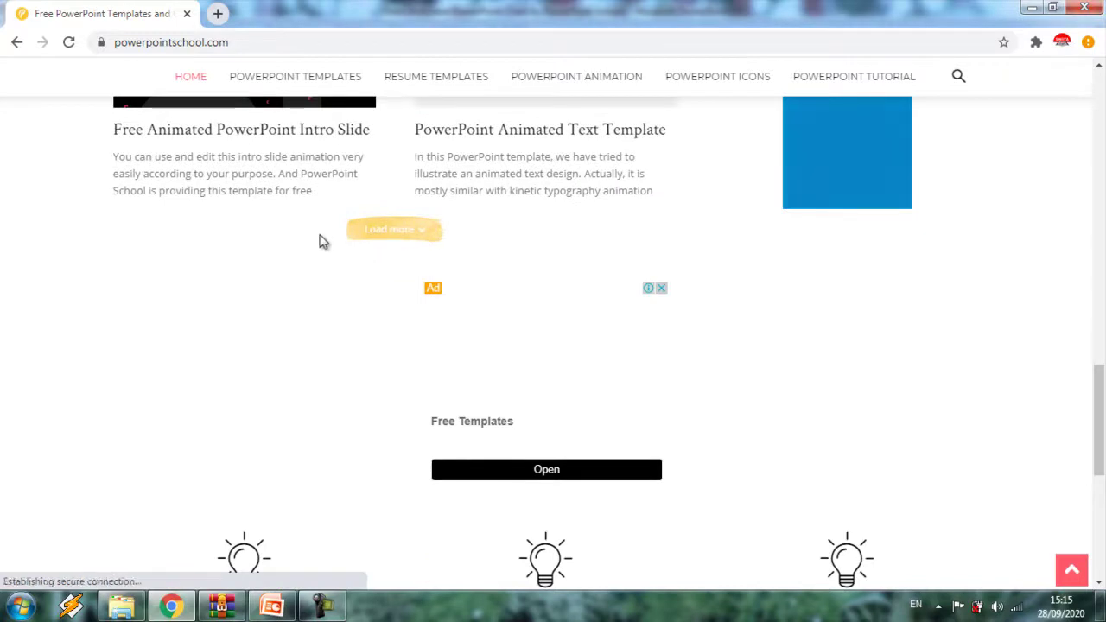
pyautogui.click(389, 234)
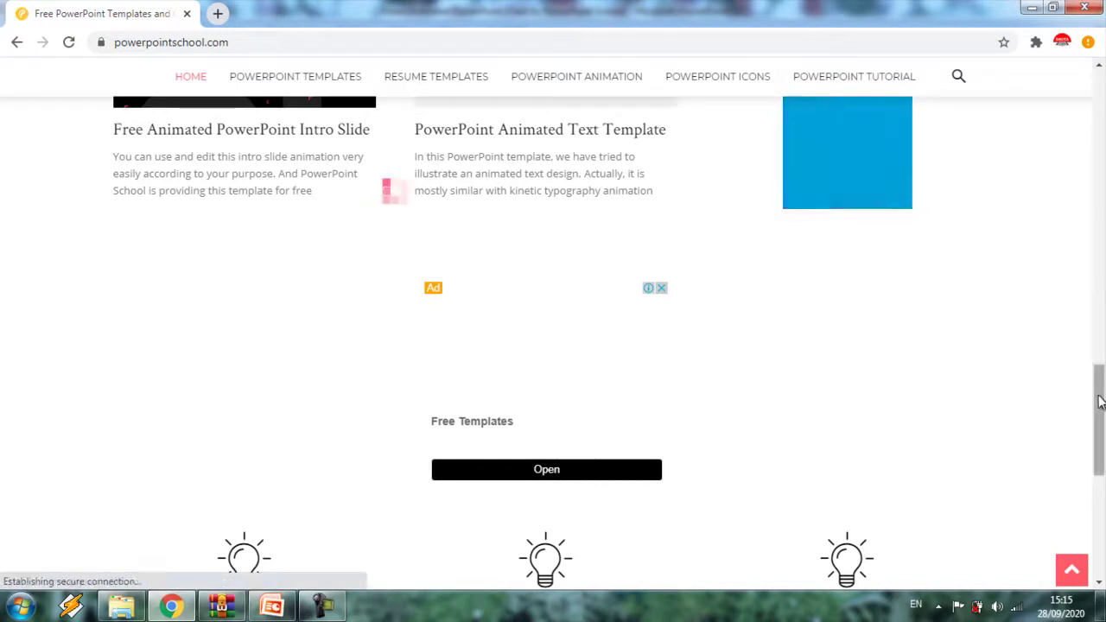
pyautogui.moveTo(1099, 402); pyautogui.dragTo(1100, 391)
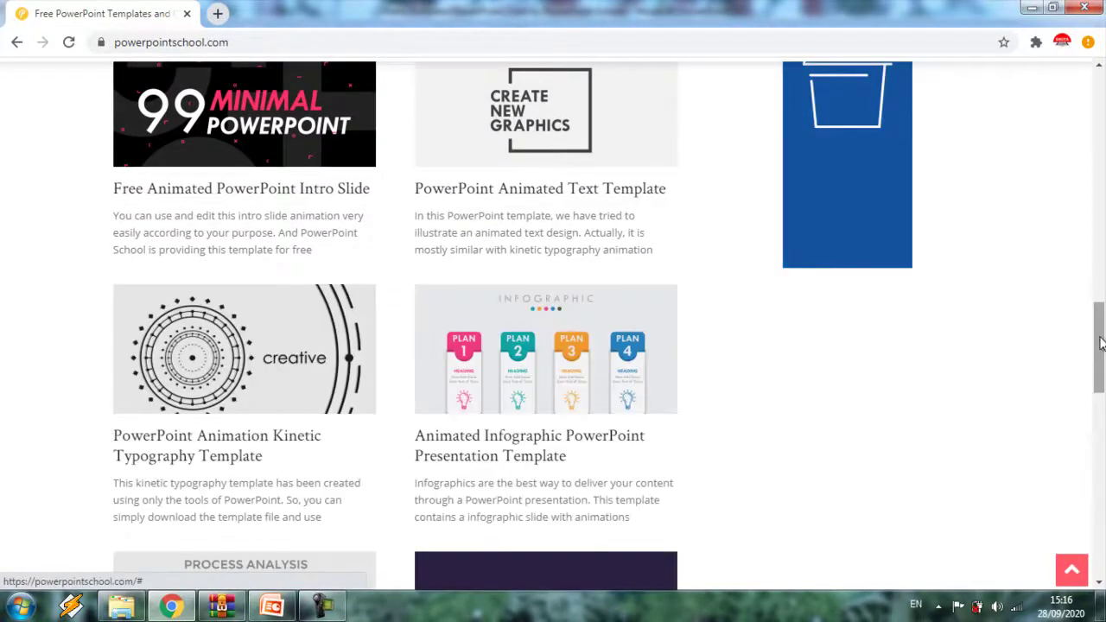
pyautogui.moveTo(1100, 389)
pyautogui.mouseDown()
pyautogui.moveTo(1100, 346)
pyautogui.moveTo(1100, 413)
pyautogui.mouseUp()
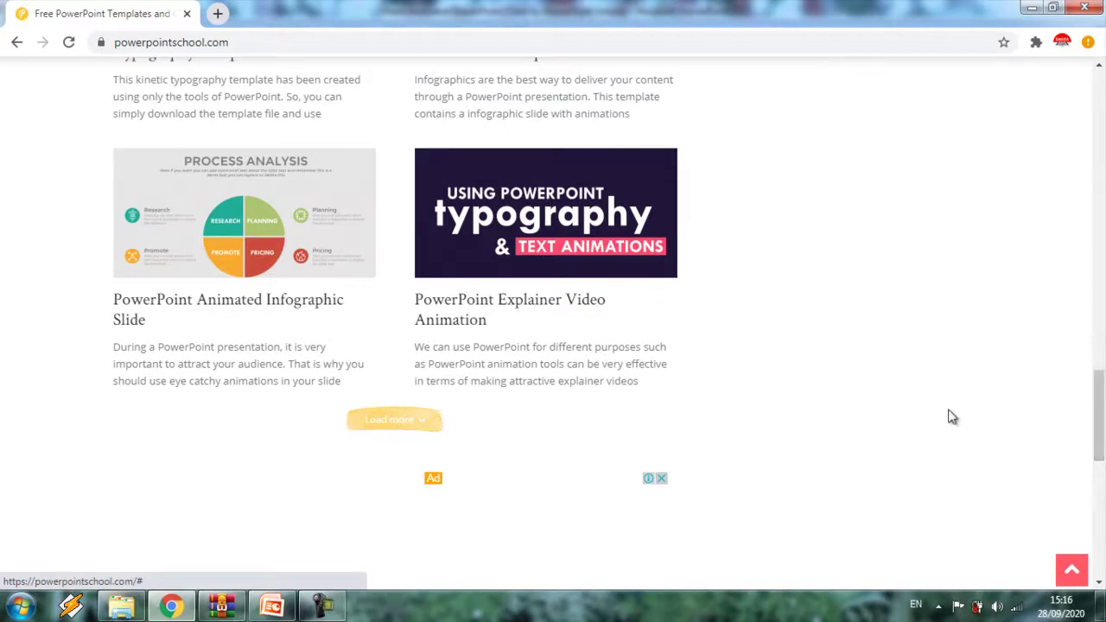
pyautogui.moveTo(1101, 413)
pyautogui.mouseDown()
pyautogui.moveTo(1102, 121)
pyautogui.moveTo(1102, 281)
pyautogui.mouseUp()
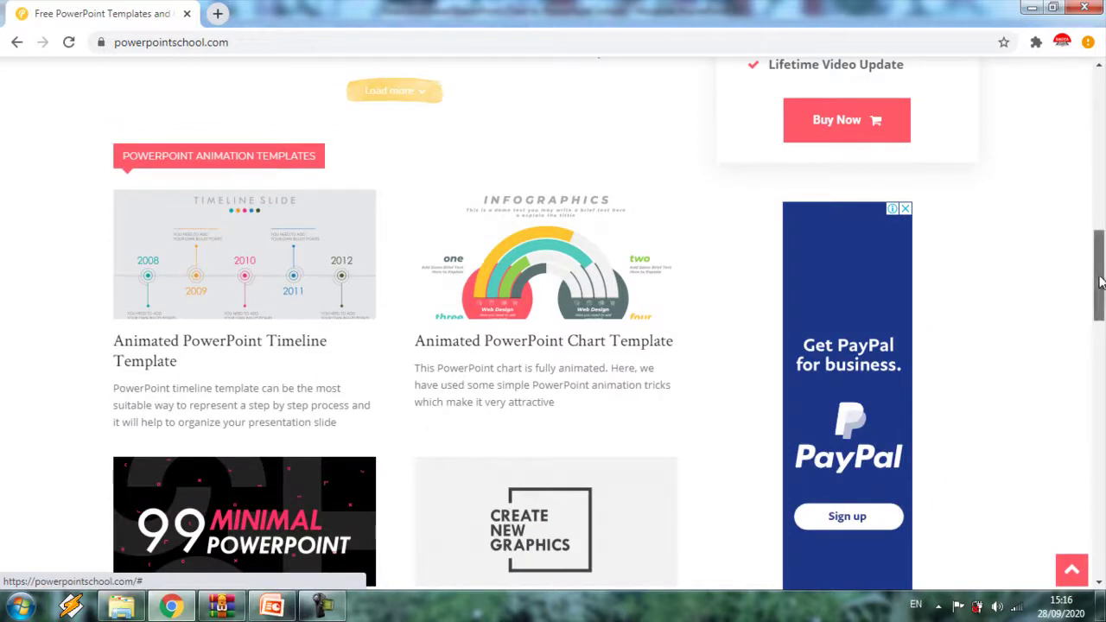
pyautogui.moveTo(1102, 281); pyautogui.dragTo(1101, 288)
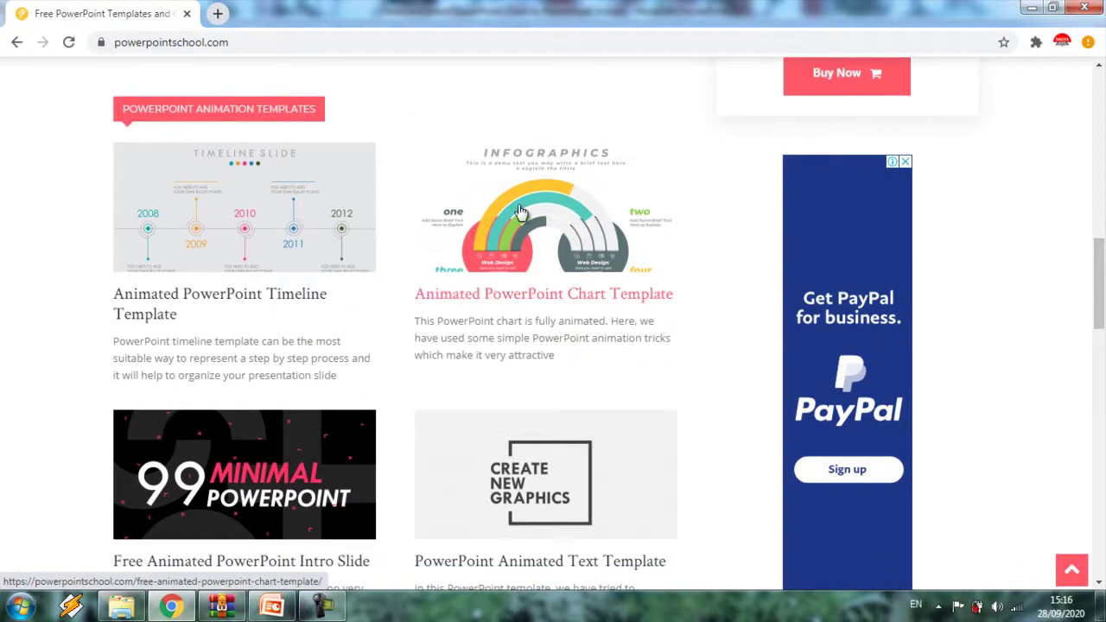
# Download the Animated PowerPoint Chart Template ZIP from its page and open it in WinRAR
pyautogui.click(521, 211)
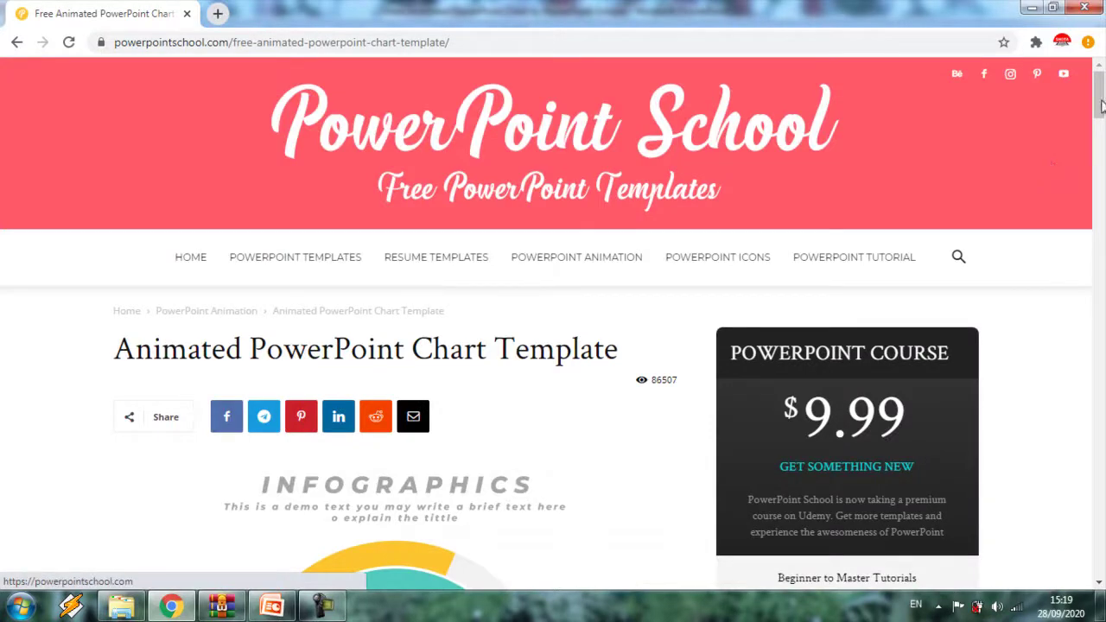
pyautogui.moveTo(1100, 104); pyautogui.dragTo(1100, 268)
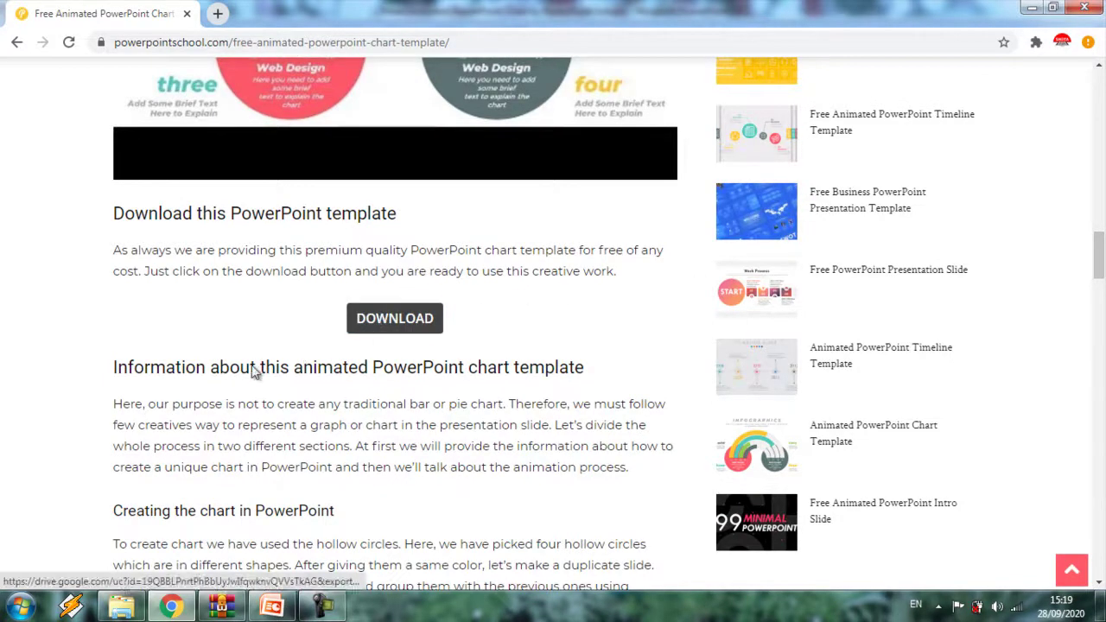
pyautogui.click(380, 326)
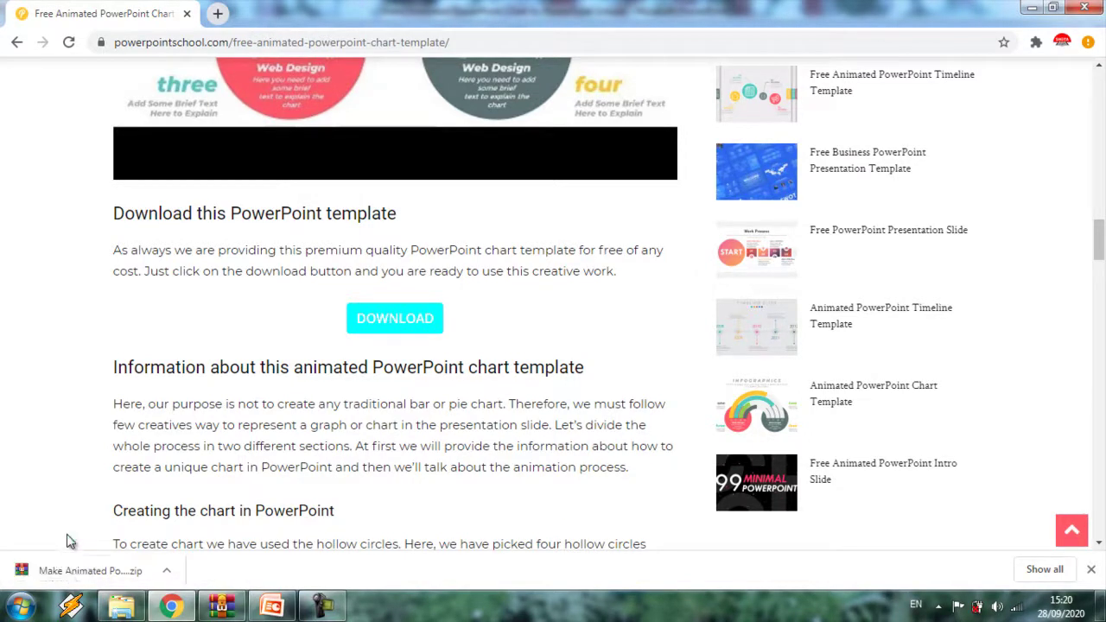
pyautogui.click(65, 575)
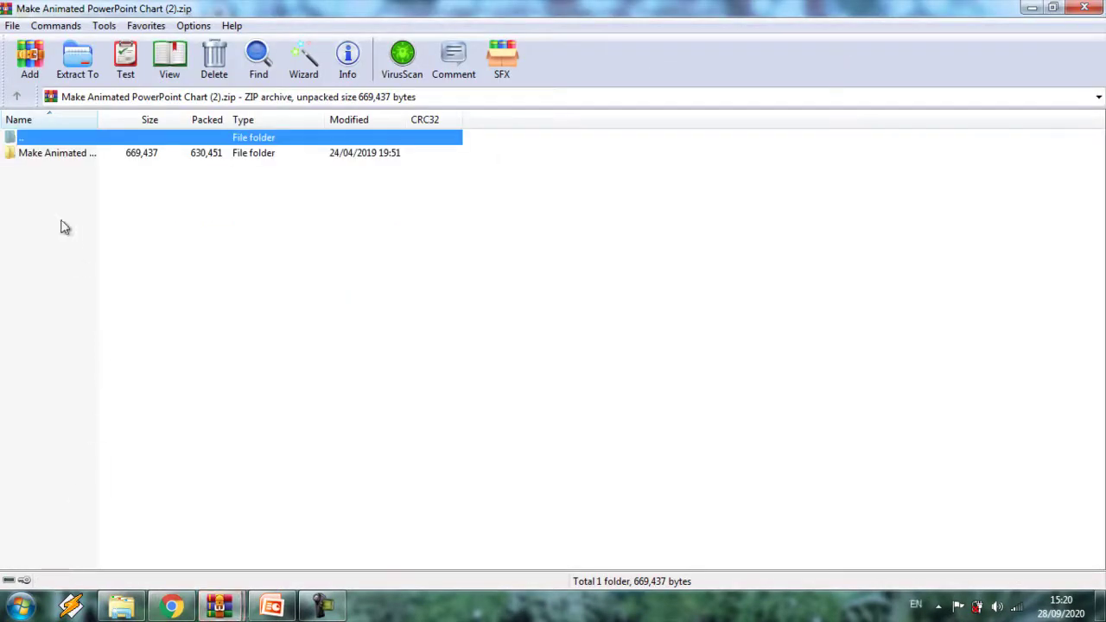
# Open the Make Animated folder in the archive and launch its .pptx template
pyautogui.click(49, 157)
pyautogui.doubleClick(48, 156)
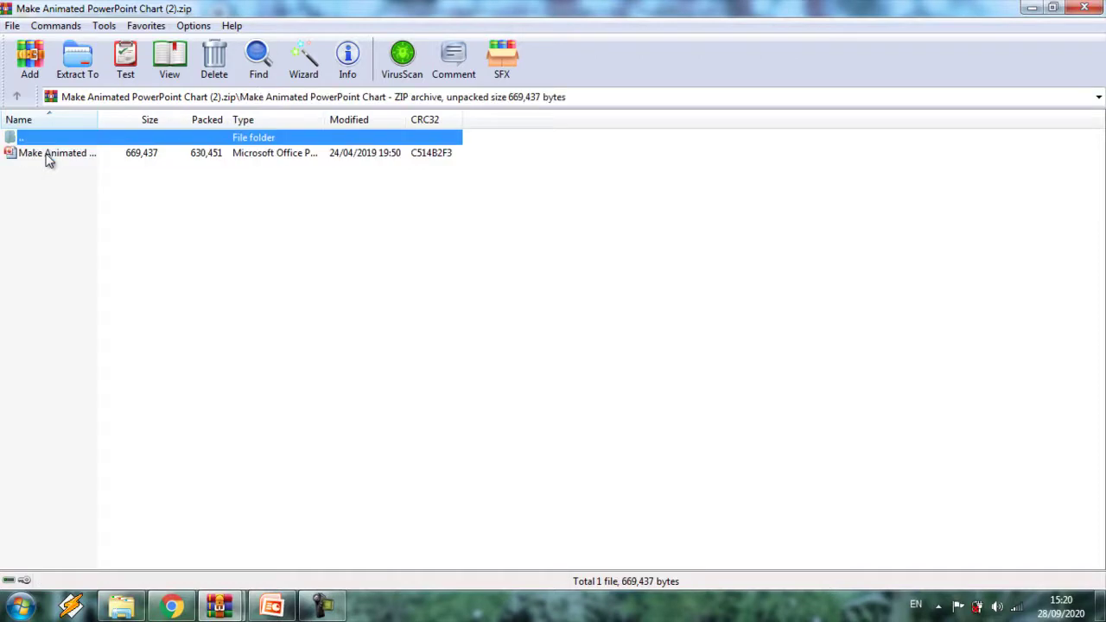
pyautogui.doubleClick(48, 156)
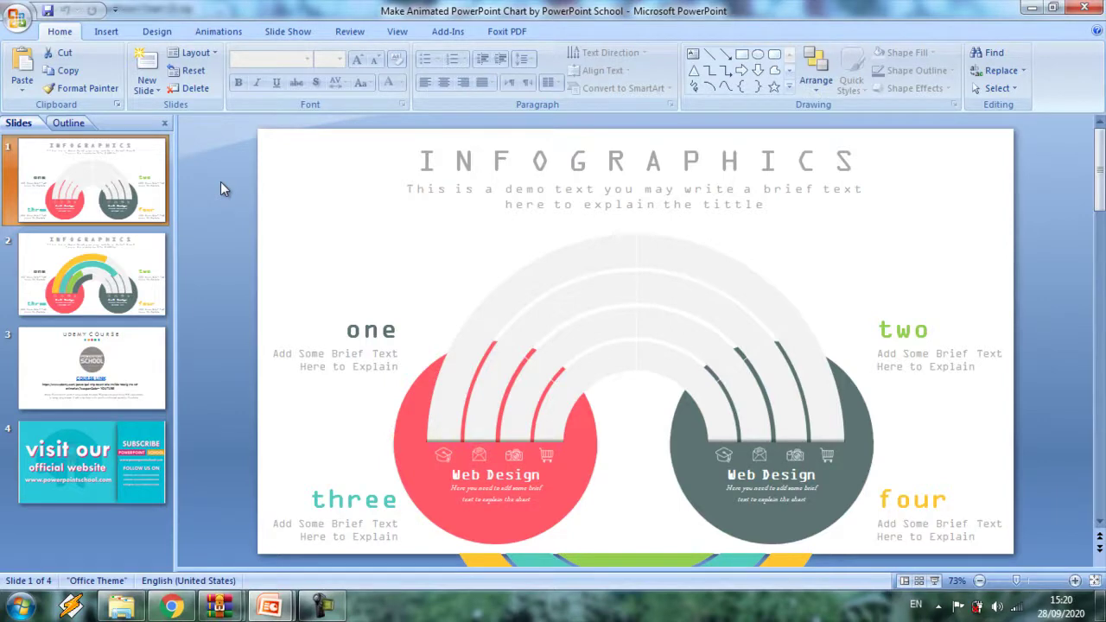
pyautogui.click(433, 164)
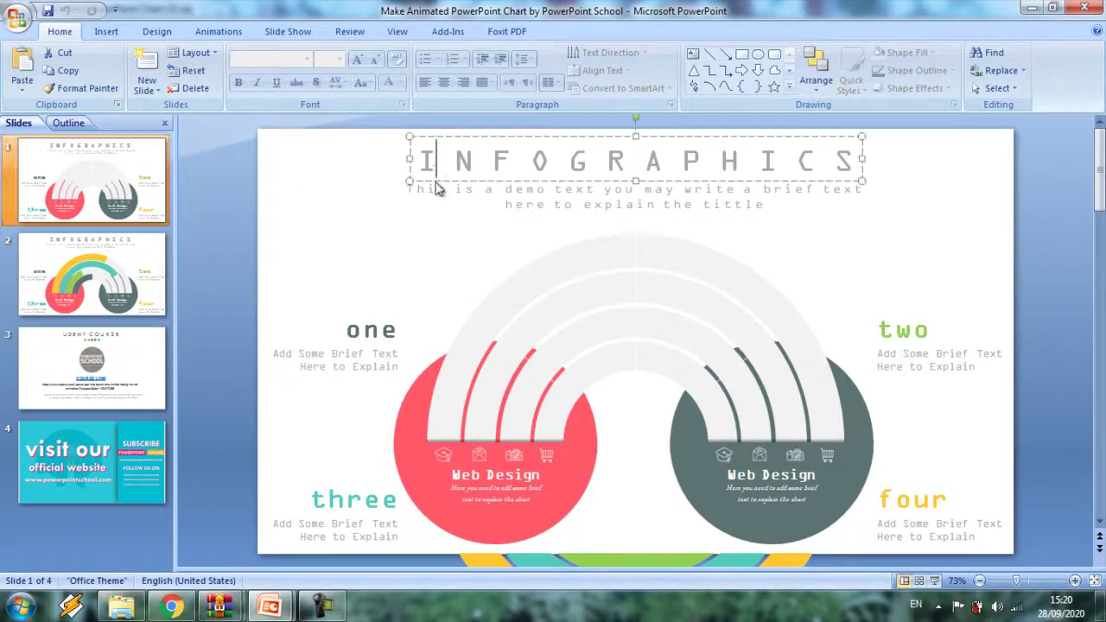
pyautogui.click(447, 390)
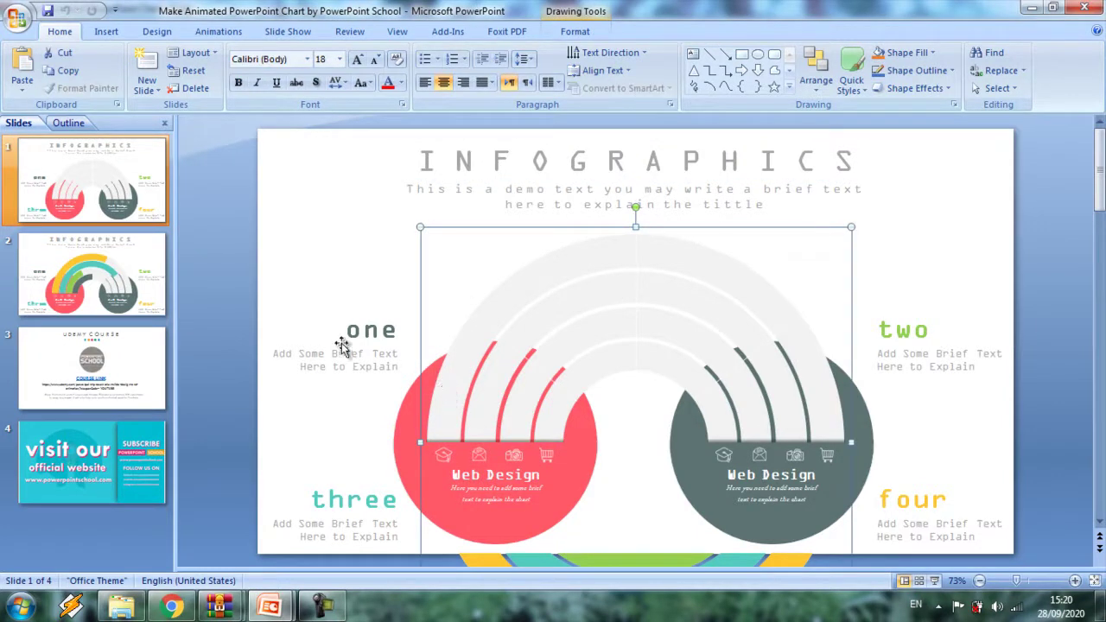
pyautogui.click(377, 419)
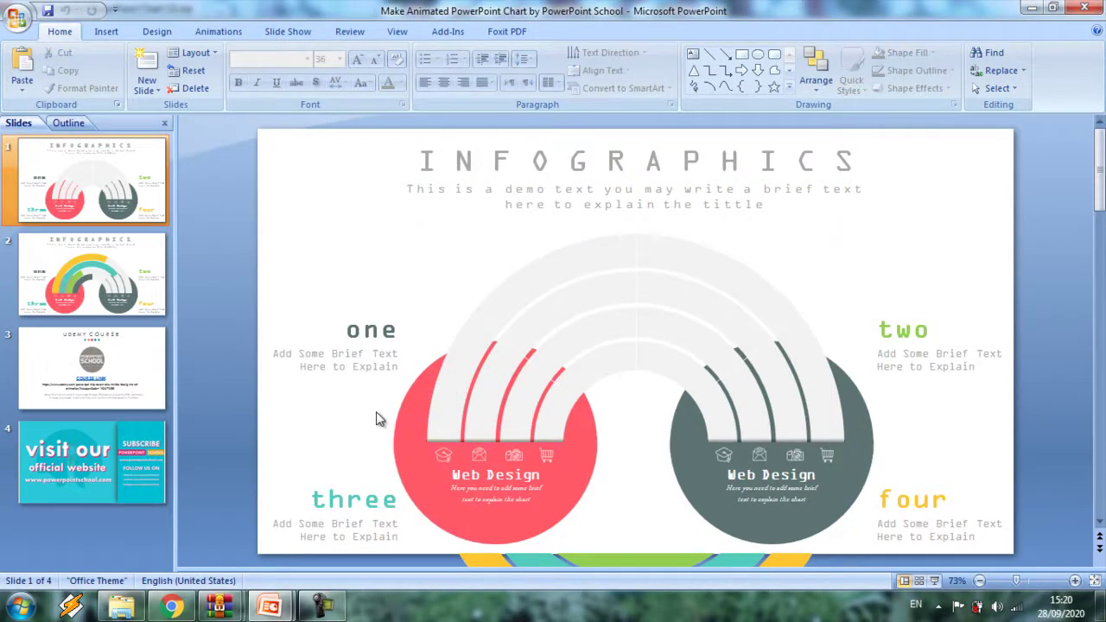